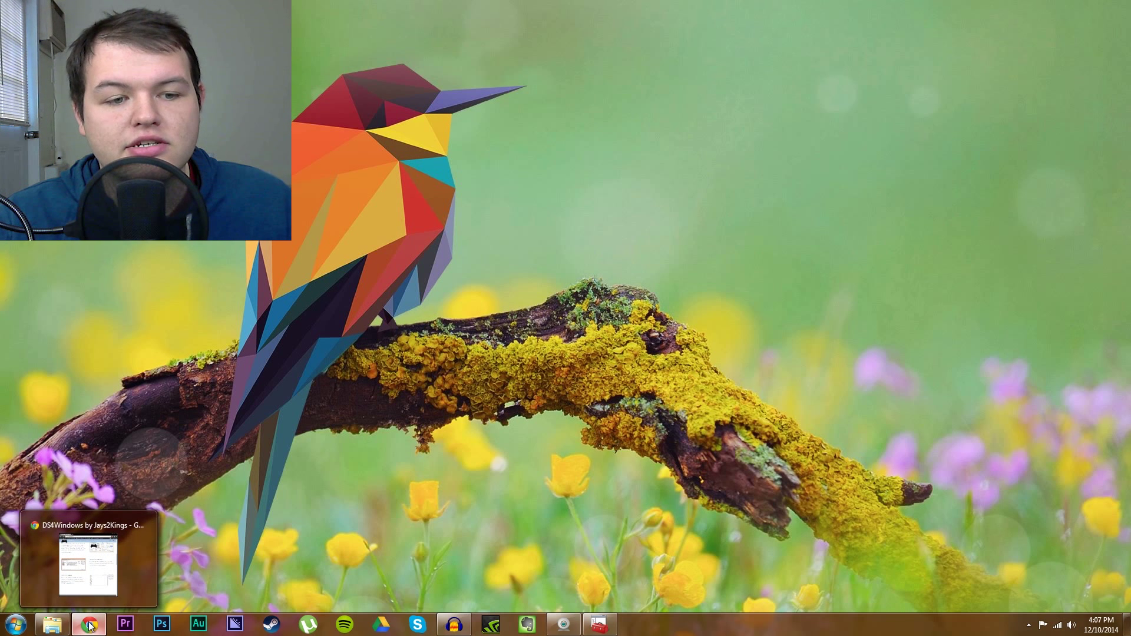
Restore the ds4windows.com Chrome window and scroll back to its homepage introduction
click(80, 620)
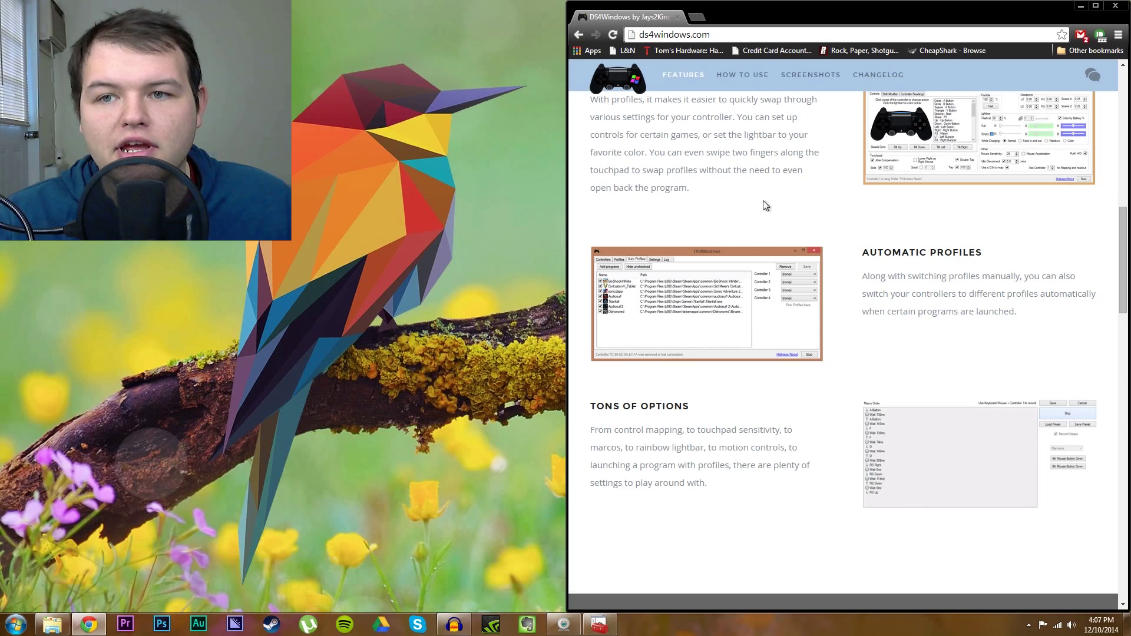
scroll(764, 205, up, 10)
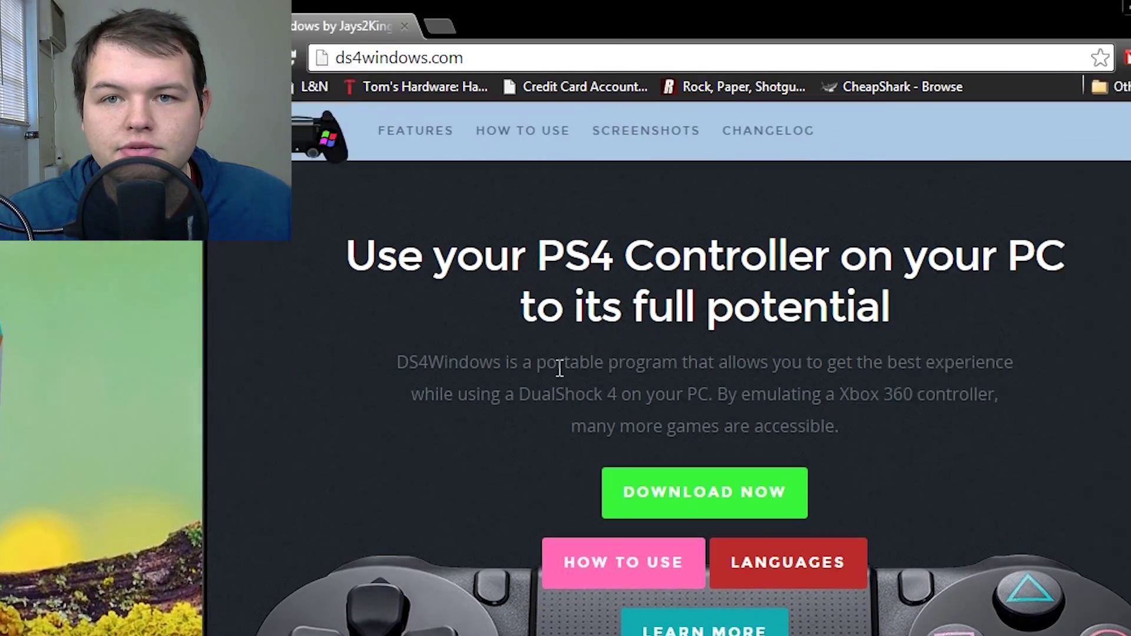
scroll(565, 312, down, 3)
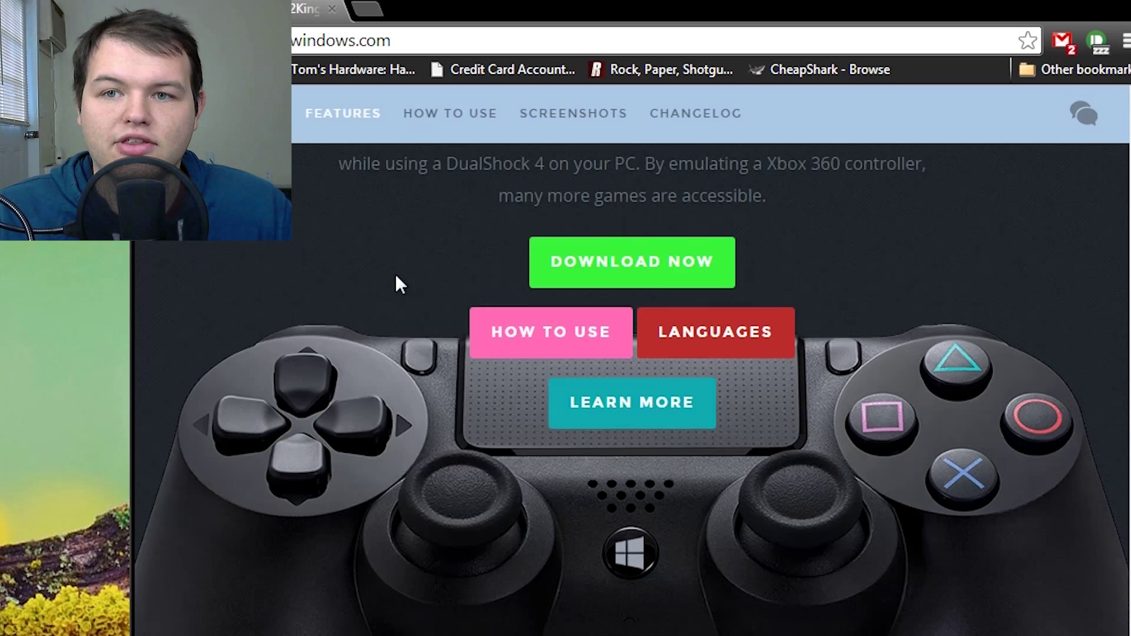
scroll(396, 283, up, 3)
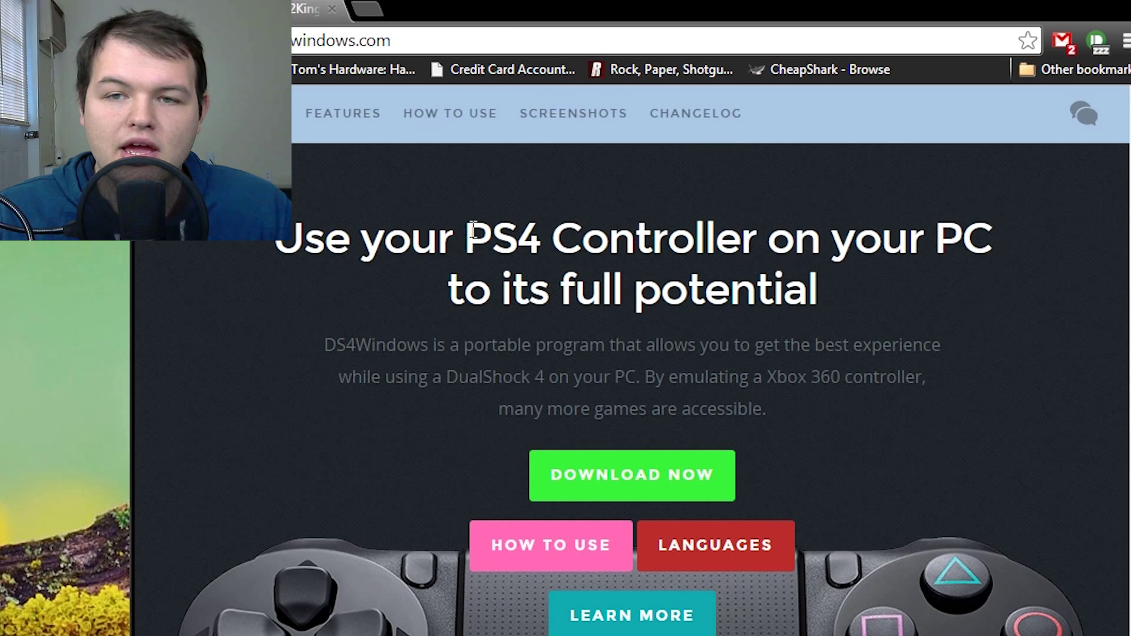
Maximize Chrome, open the Microsoft .NET 4.5 requirement link, then return to the download section
click(1096, 1)
scroll(548, 269, down, 3)
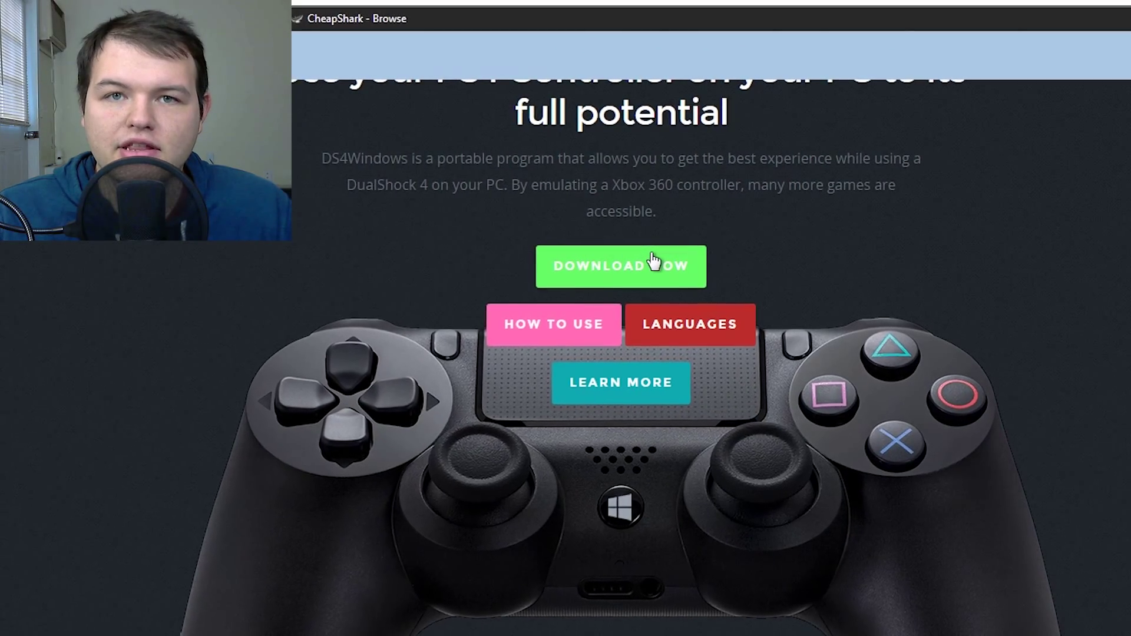
scroll(654, 257, down, 1)
scroll(825, 283, up, 1)
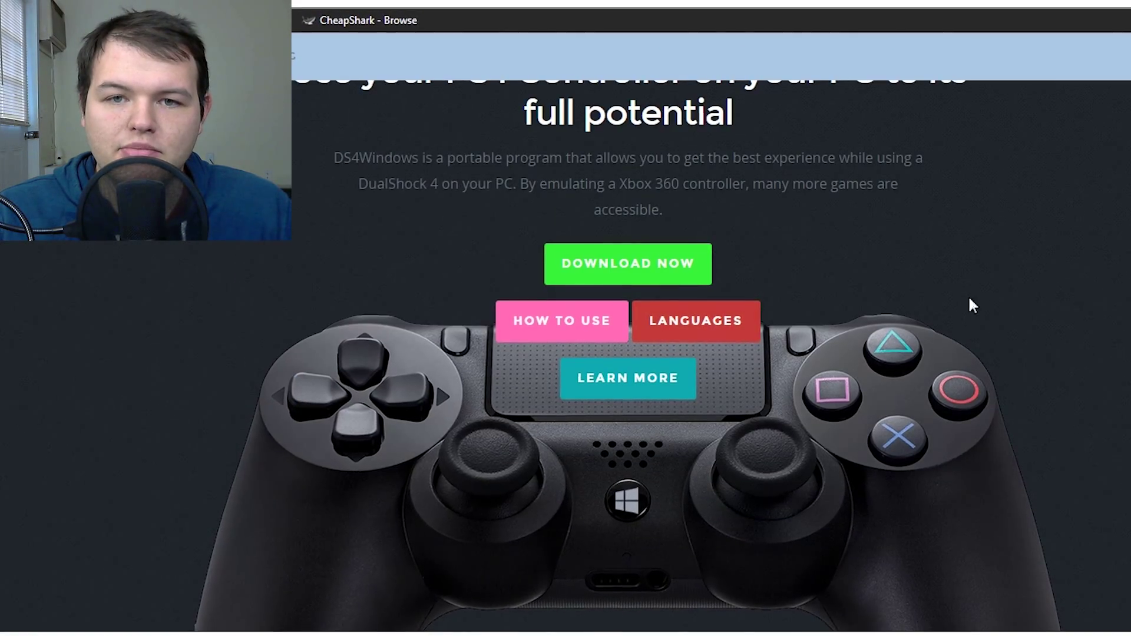
scroll(854, 371, down, 15)
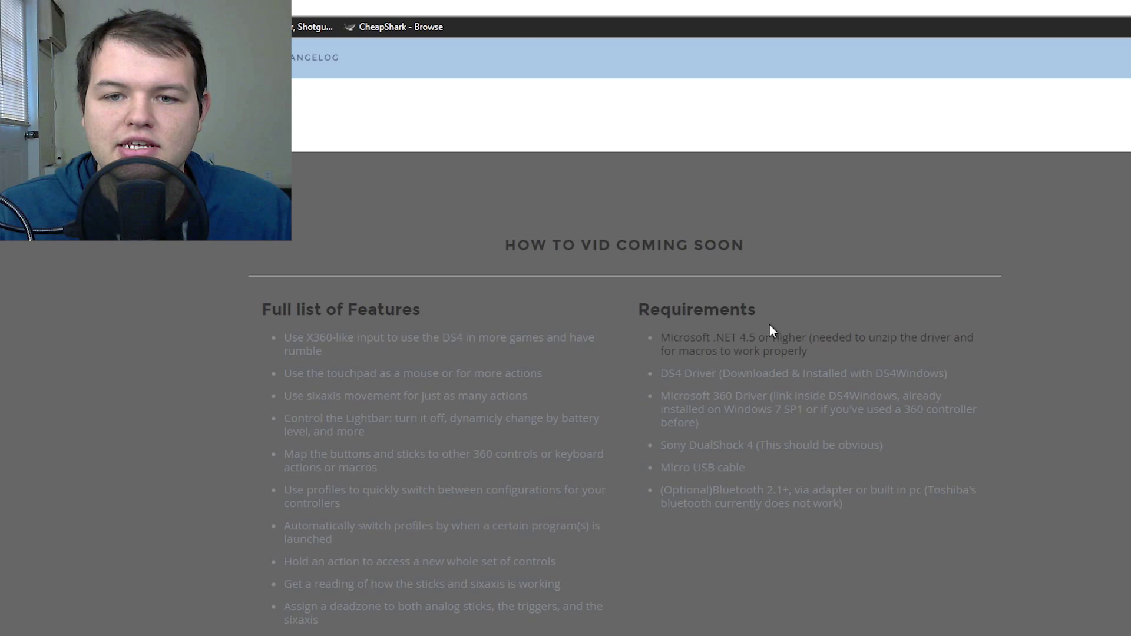
click(704, 347)
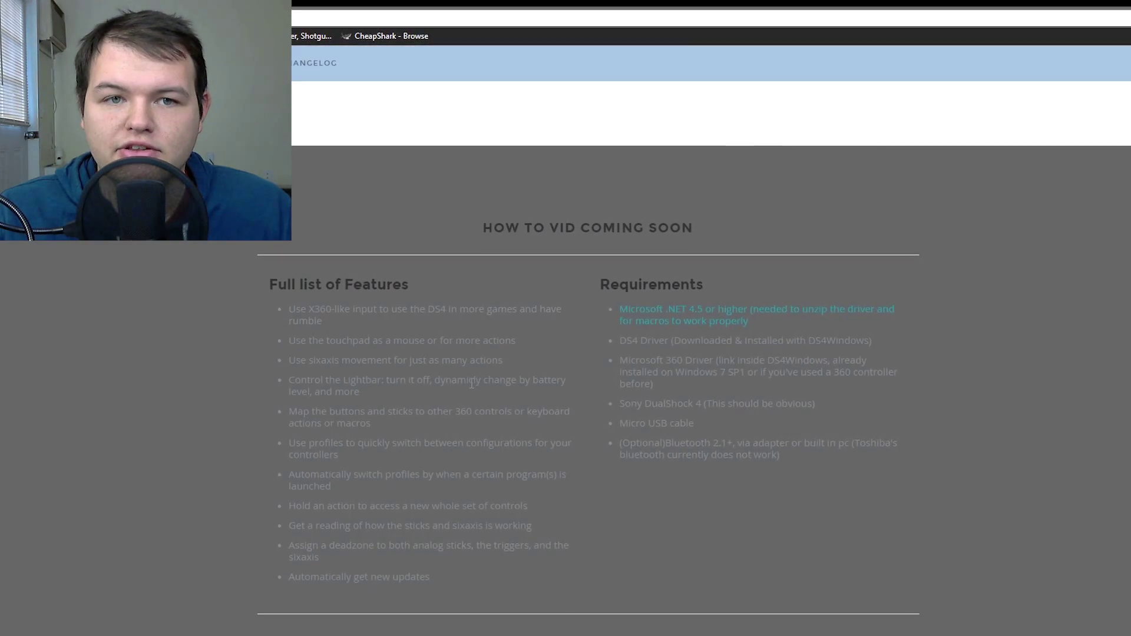
scroll(517, 289, up, 10)
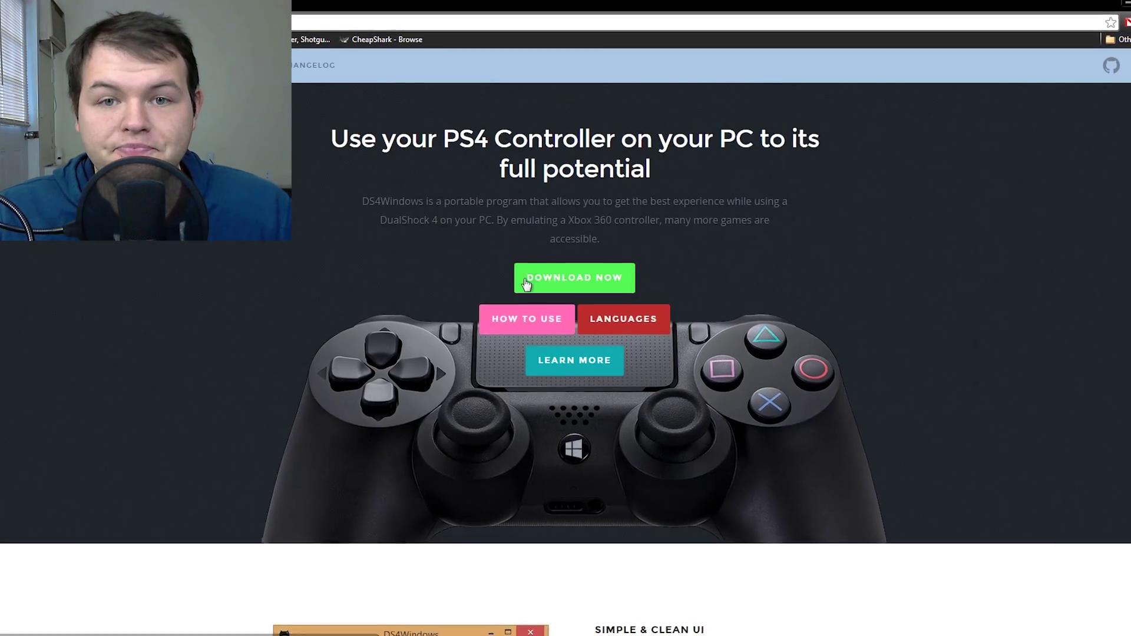
Minimize Chrome to reveal the Windows 7 desktop
click(1110, 4)
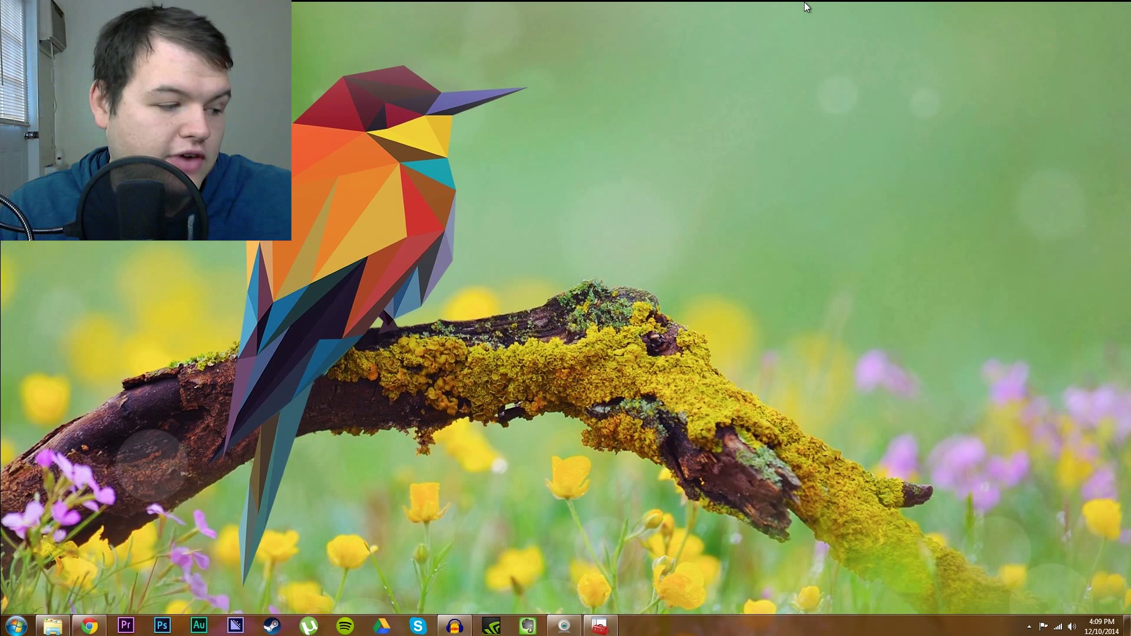
Launch DS4Windows from the Utility fence, reposition its window, and go to the Profiles page
double_click(553, 492)
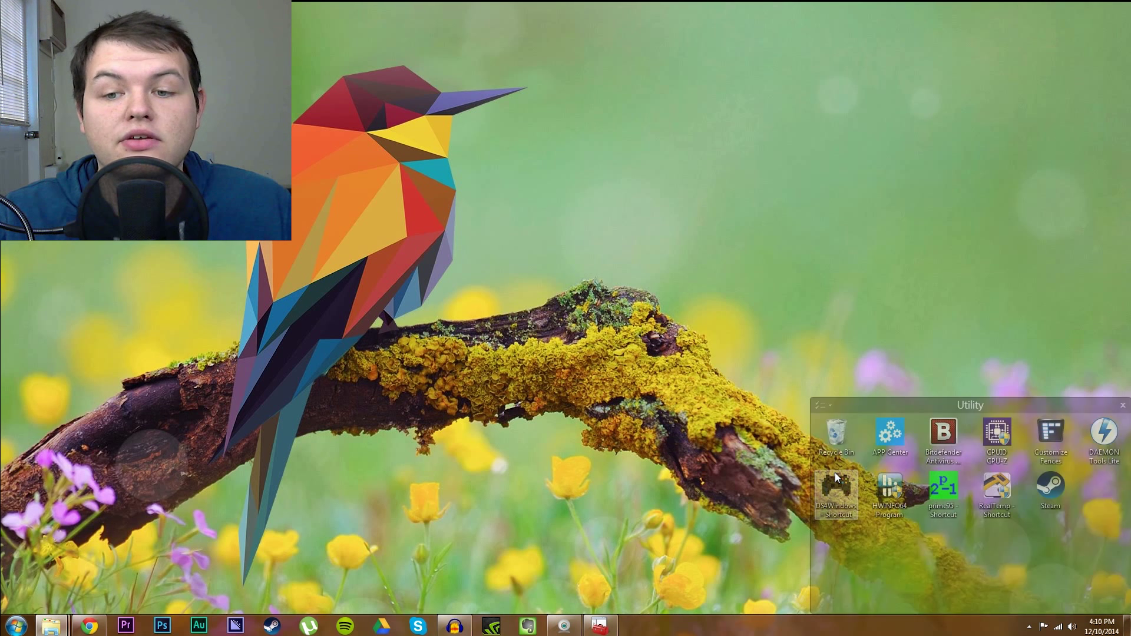
double_click(837, 488)
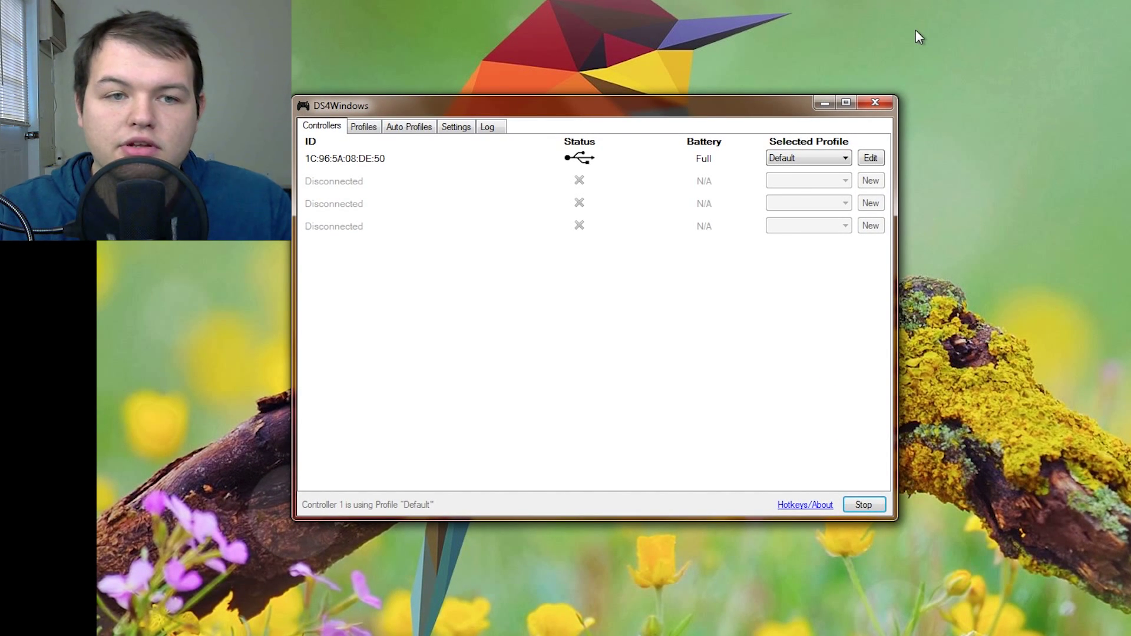
drag(629, 111, 770, 63)
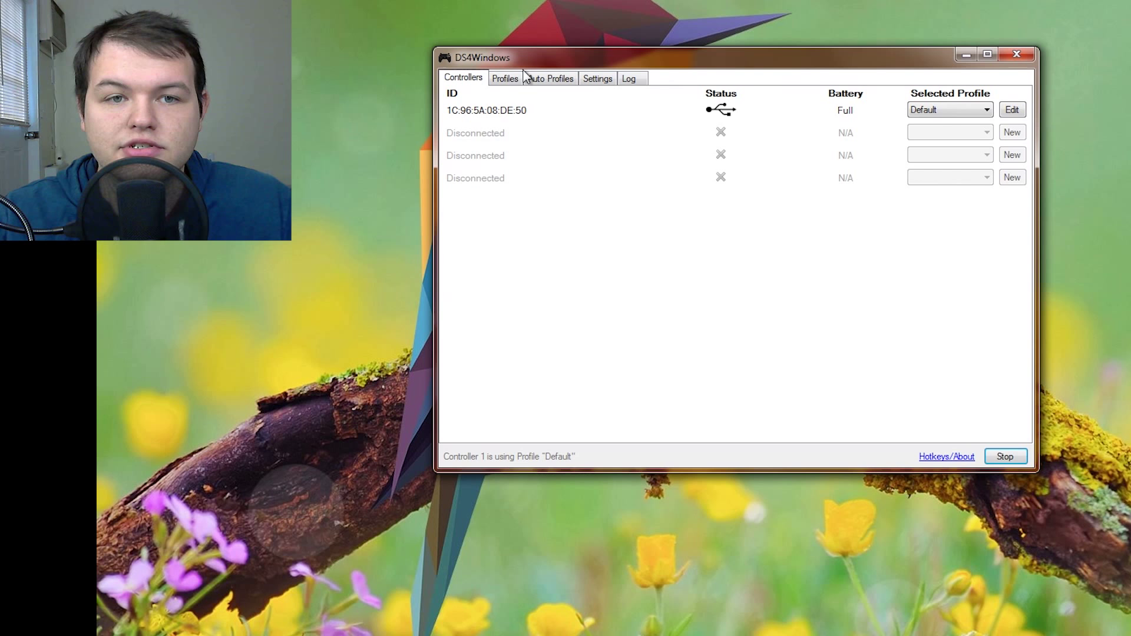
click(511, 83)
Create a new blank profile, dismiss the button-mapping popup, and reposition the profile editor
click(465, 96)
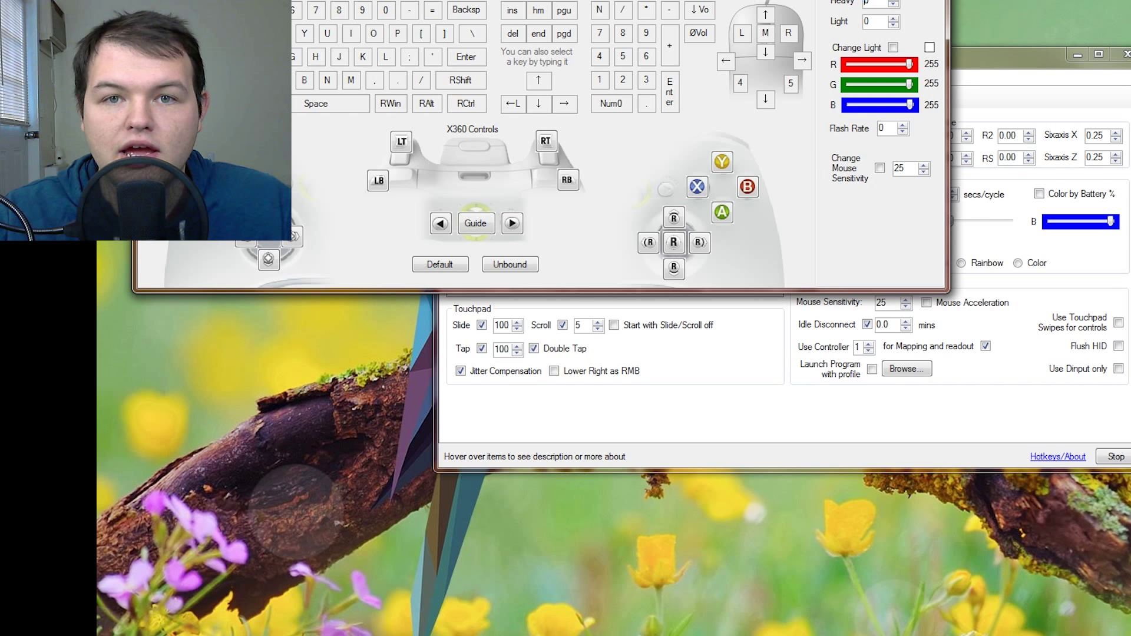
key(Escape)
drag(679, 65, 658, 51)
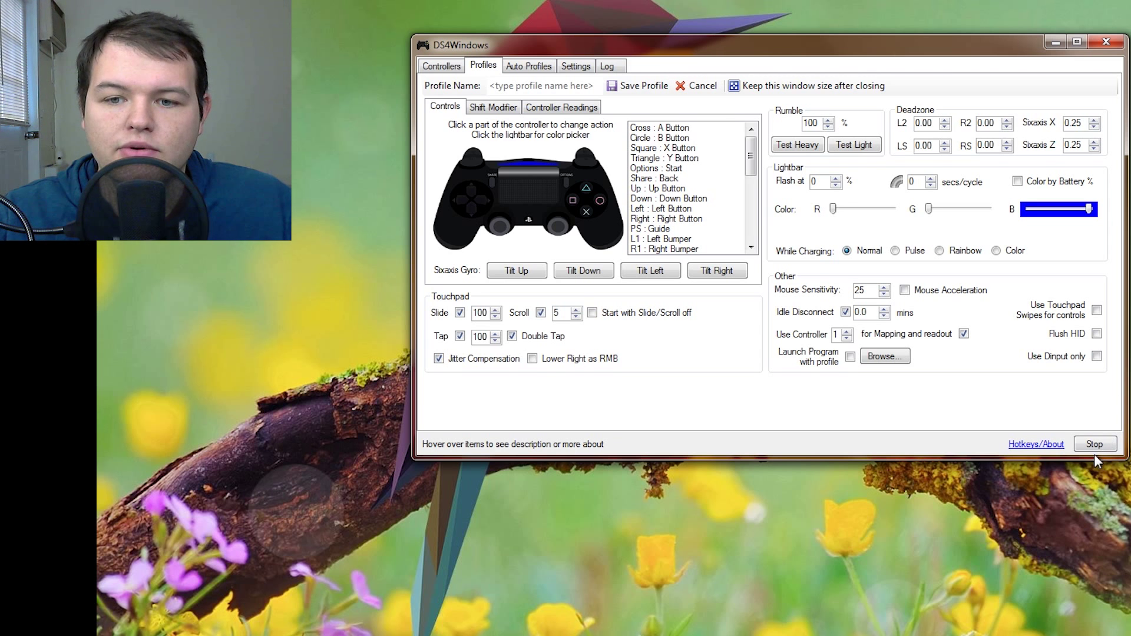
Close the profile editor and select Wireless Controller in Control Panel's Add a device wizard
click(443, 65)
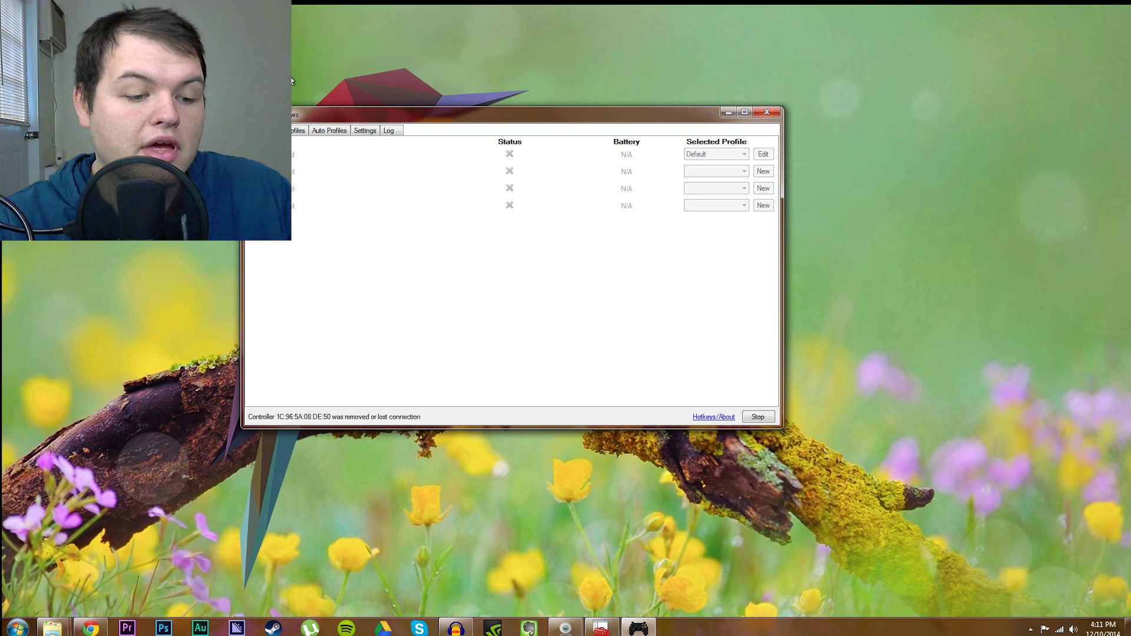
click(16, 627)
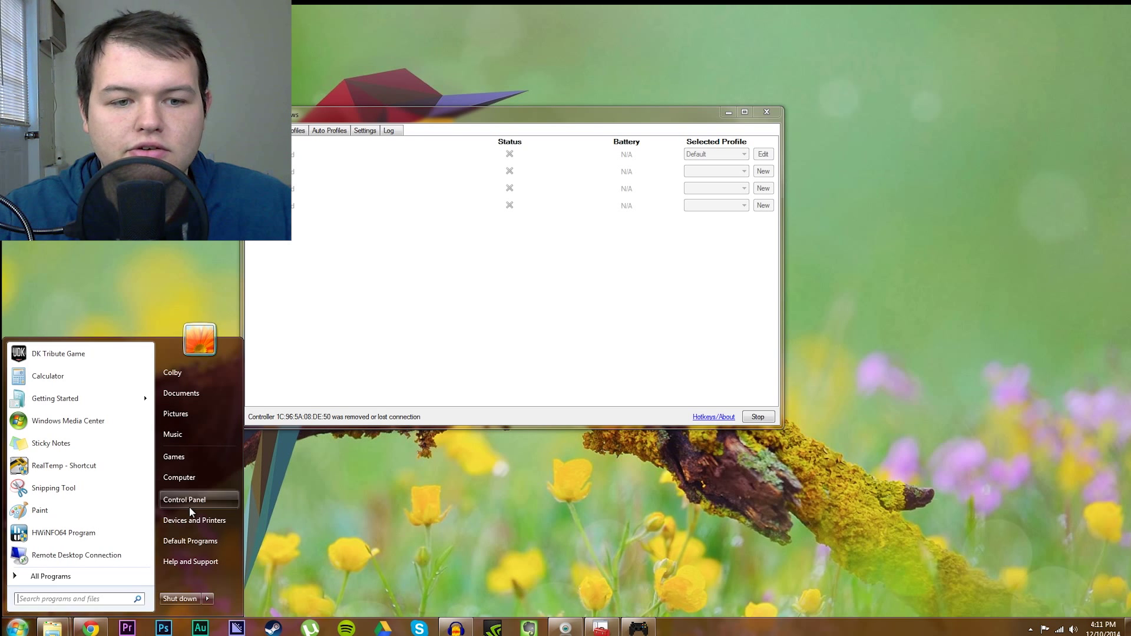
click(192, 500)
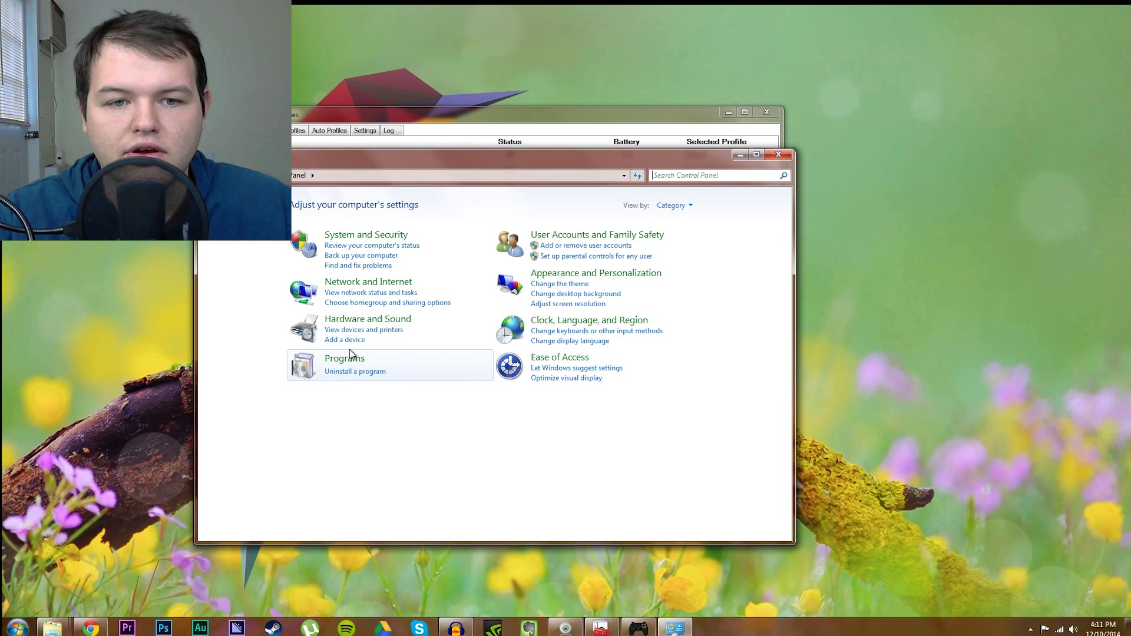
click(349, 340)
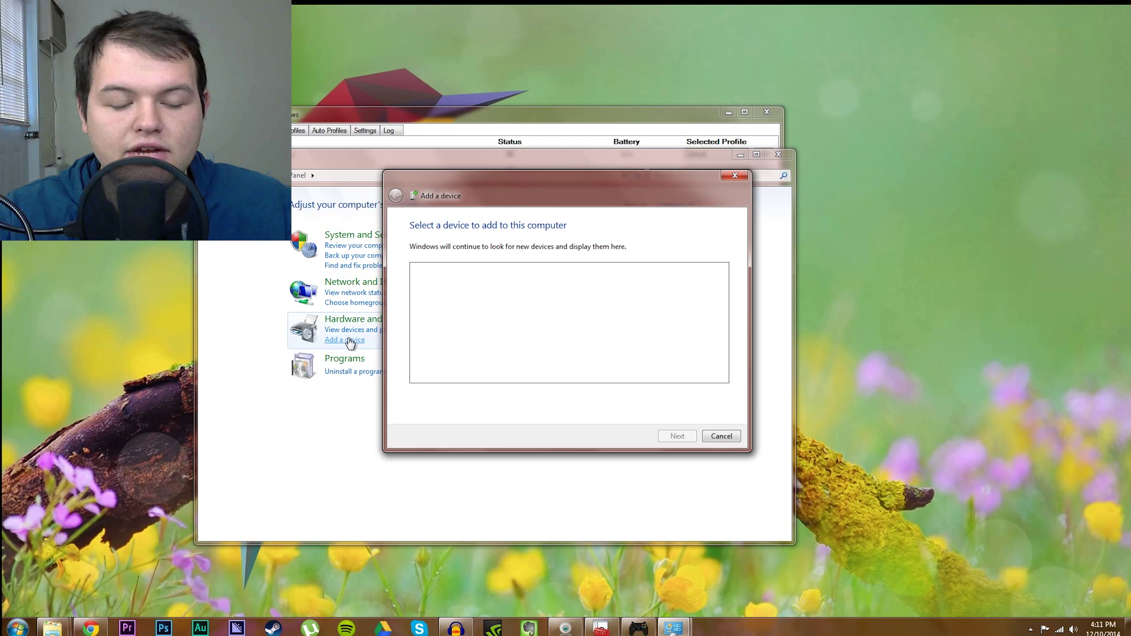
click(495, 289)
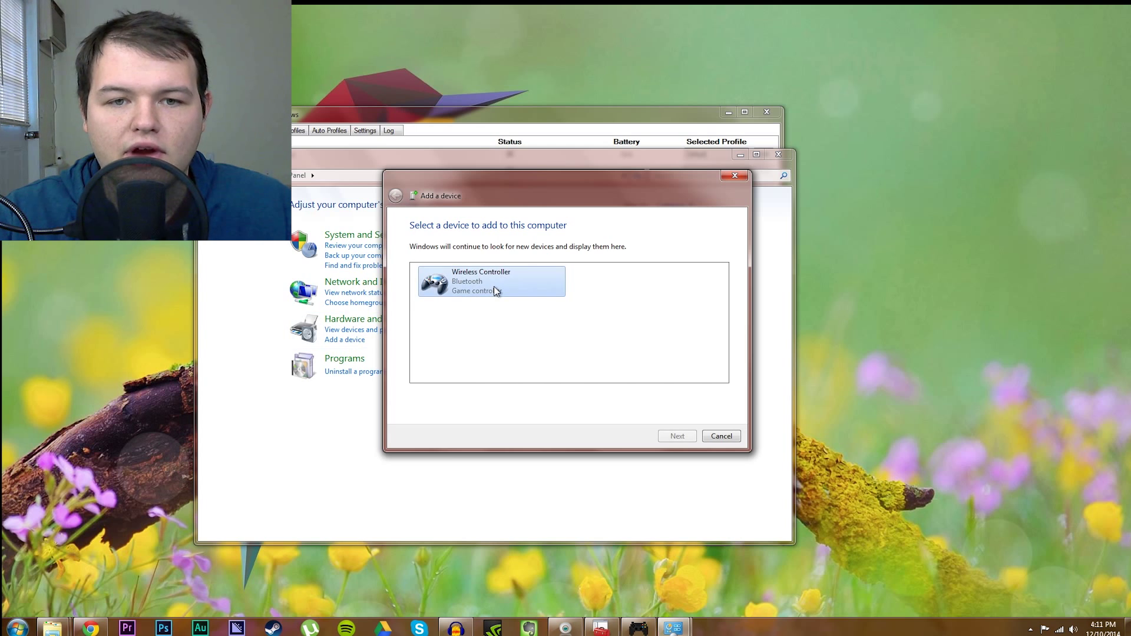
Enable the 'Drivers for keyboard, mice, etc (HID)' service in Wireless Controller Properties
right_click(463, 296)
click(498, 321)
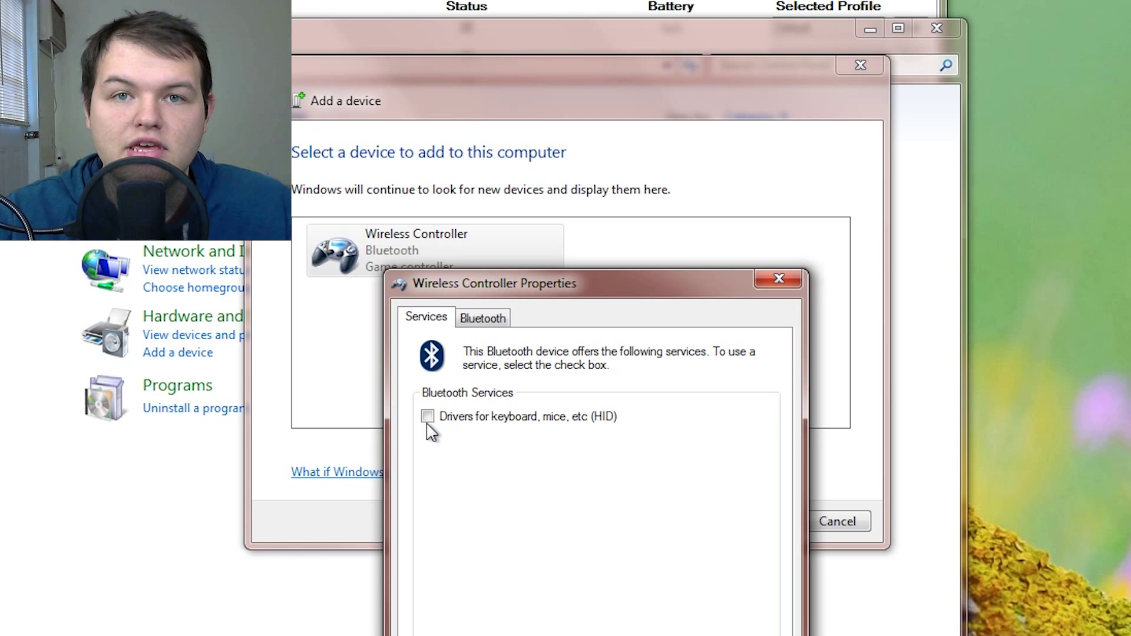
click(428, 421)
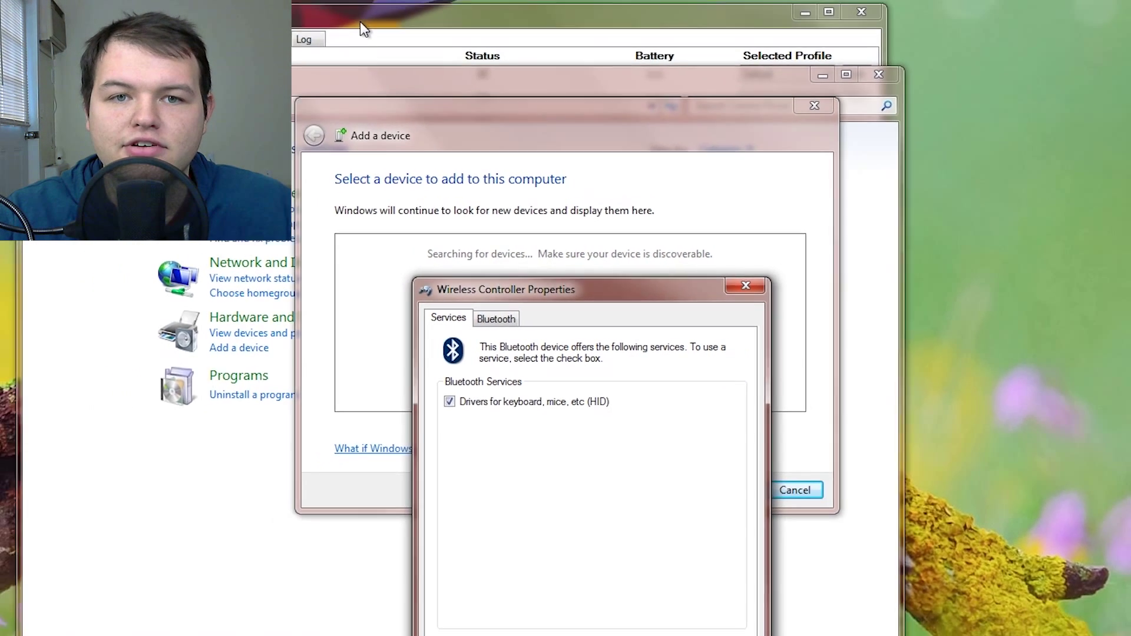
Minimise DS4Windows so the controller pairing dialog is showing
click(324, 0)
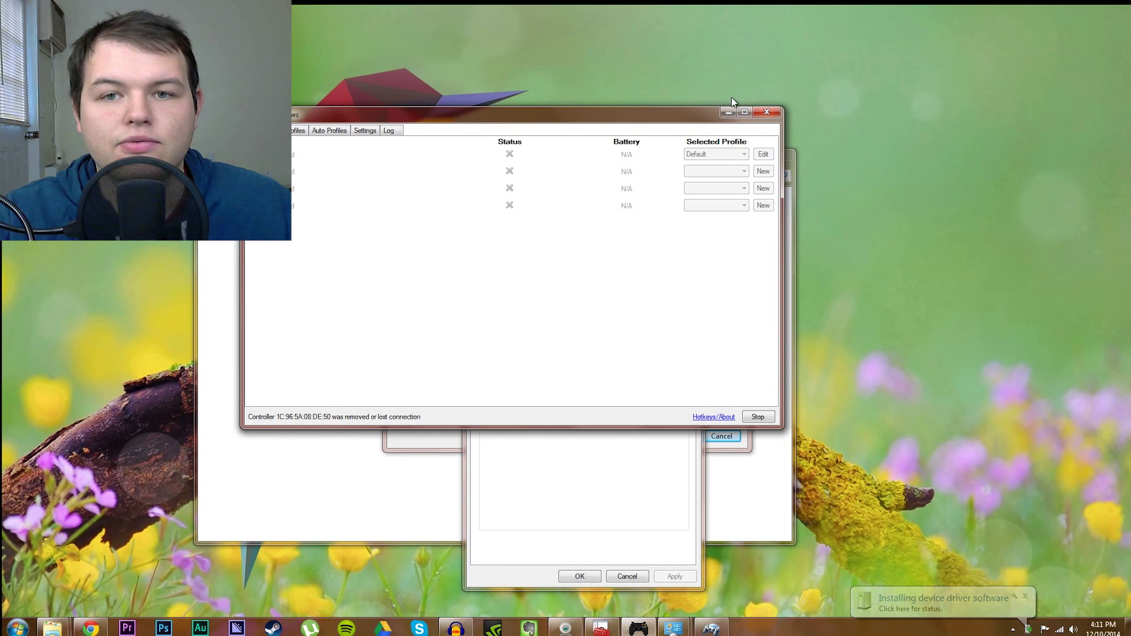
click(579, 460)
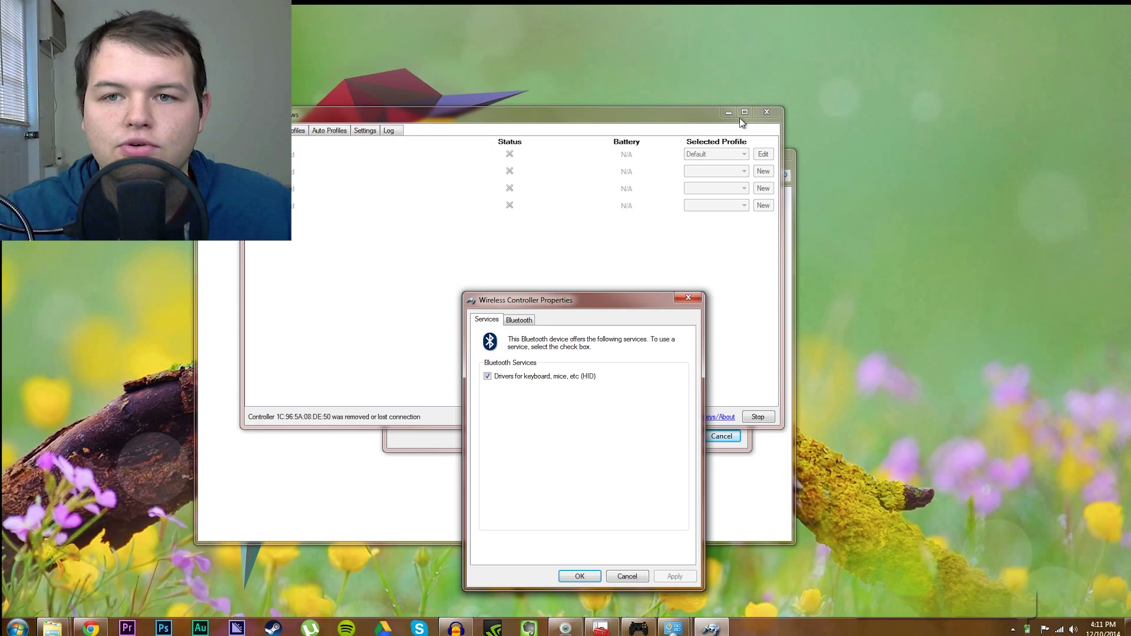
click(728, 113)
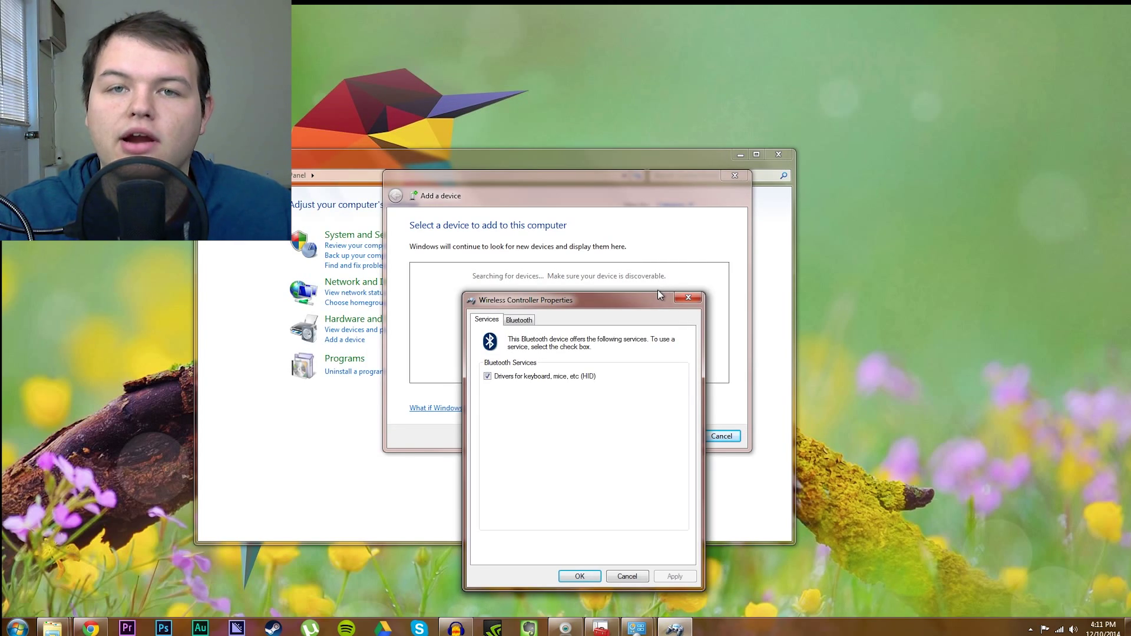